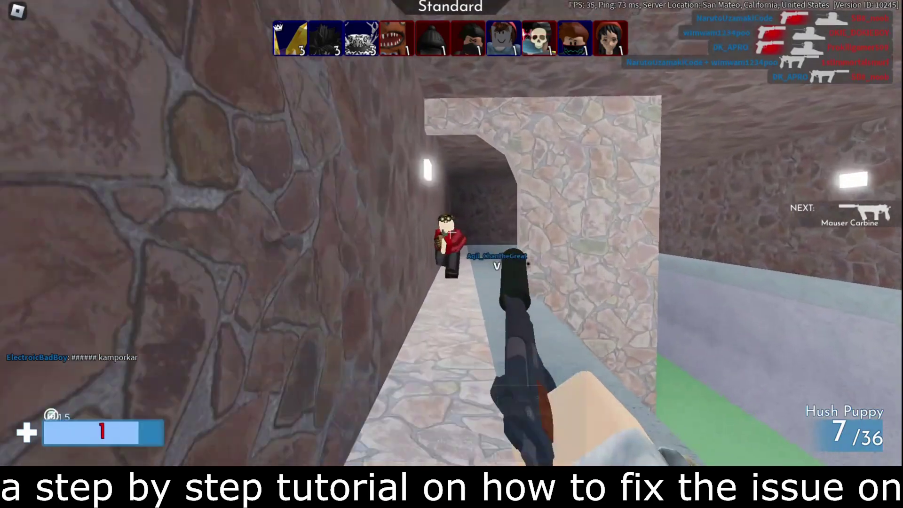
Shoot enemies in the tunnel and doorway, then push up the red corridor into the brick alley
left_click(451, 233)
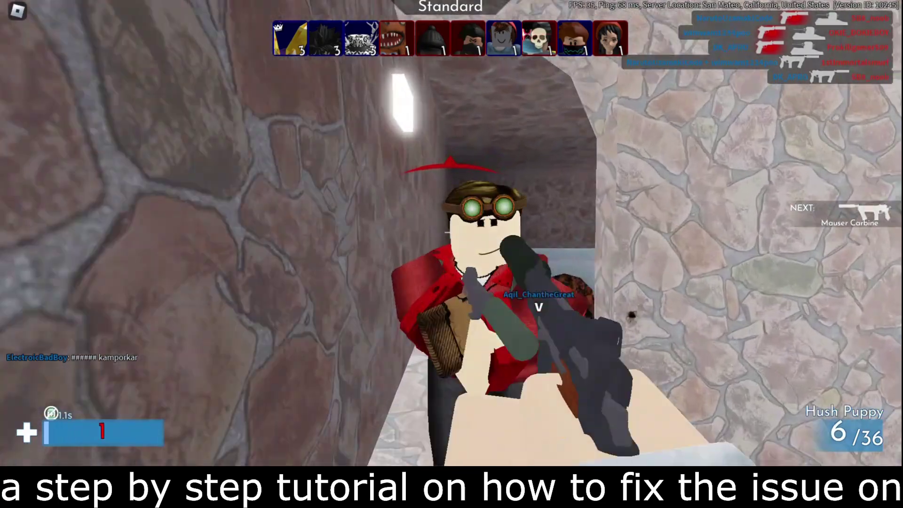
key("w")
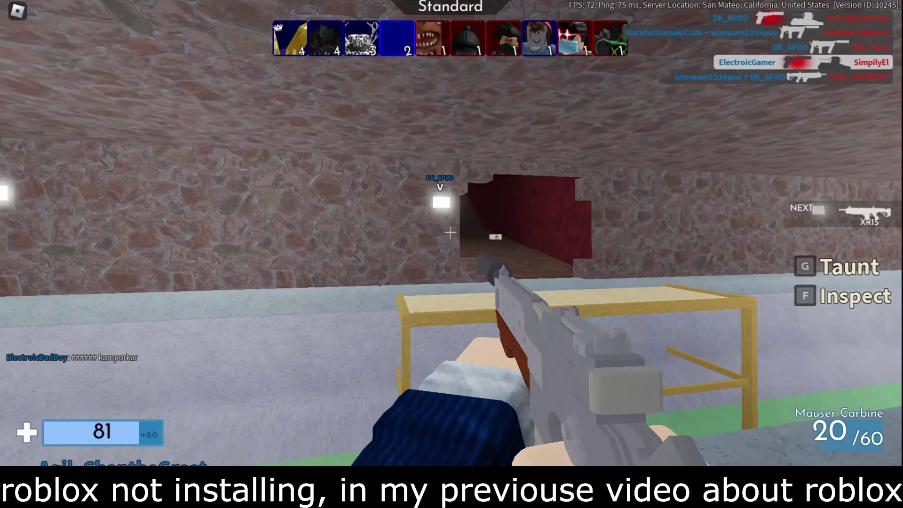
left_click(451, 233)
left_click(450, 232)
key("w")
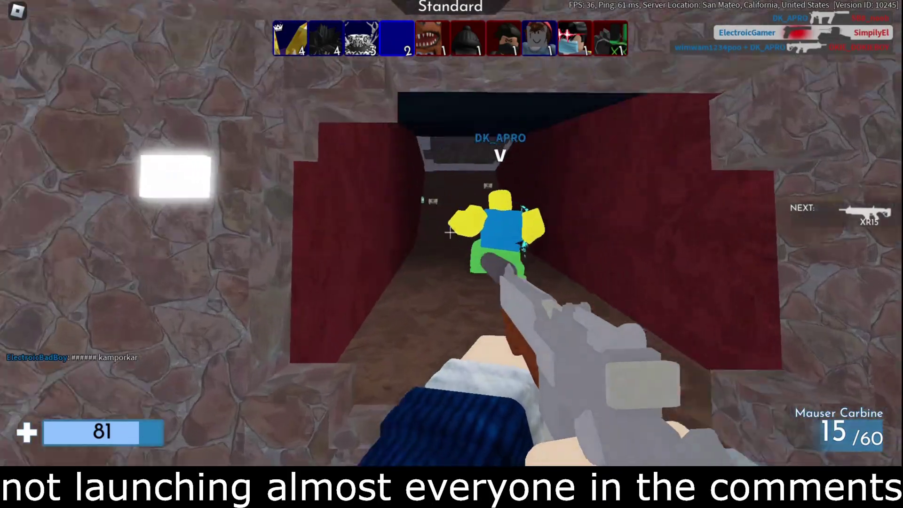
key("w")
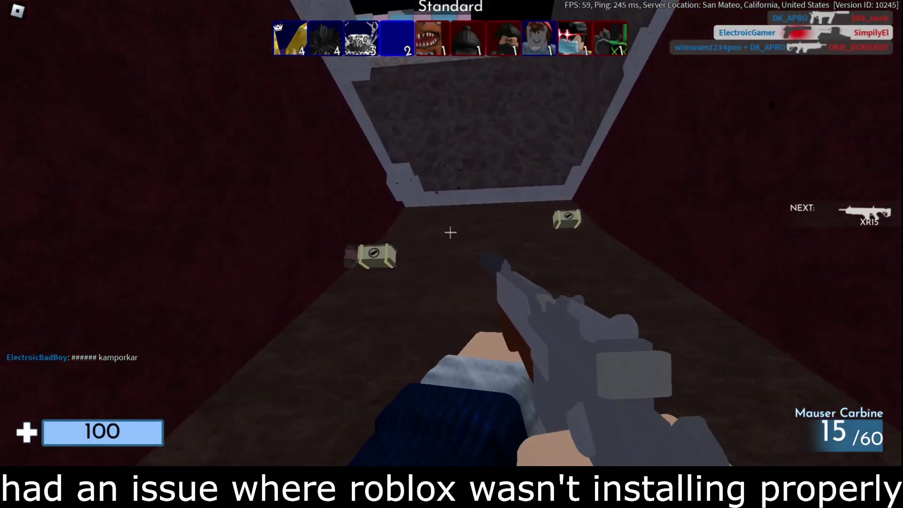
key("w")
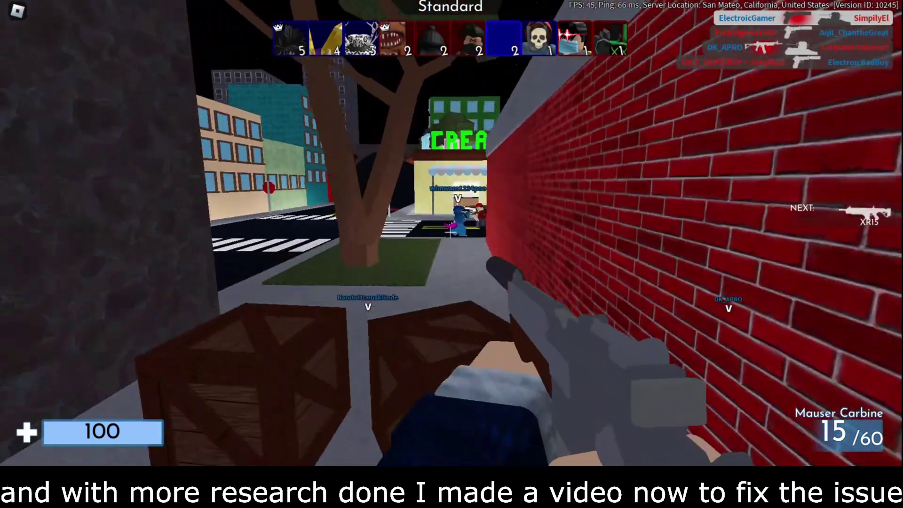
Score a kill on the street, move past the café and fire inside the checker-floored building
left_click(450, 232)
left_click(450, 232)
key("w")
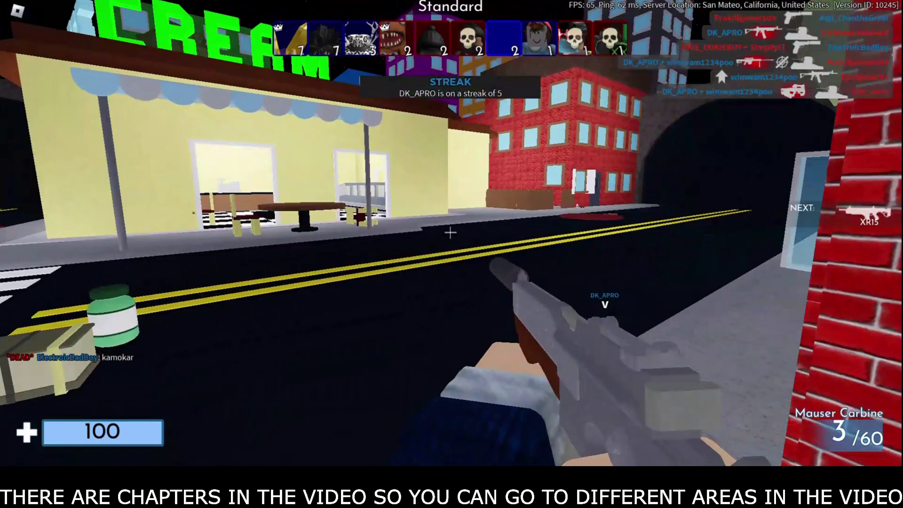
key("w")
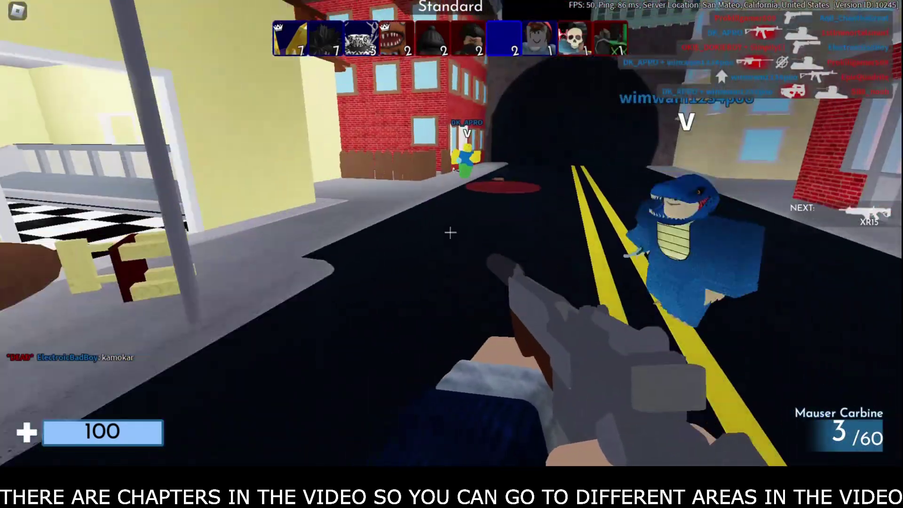
key("w")
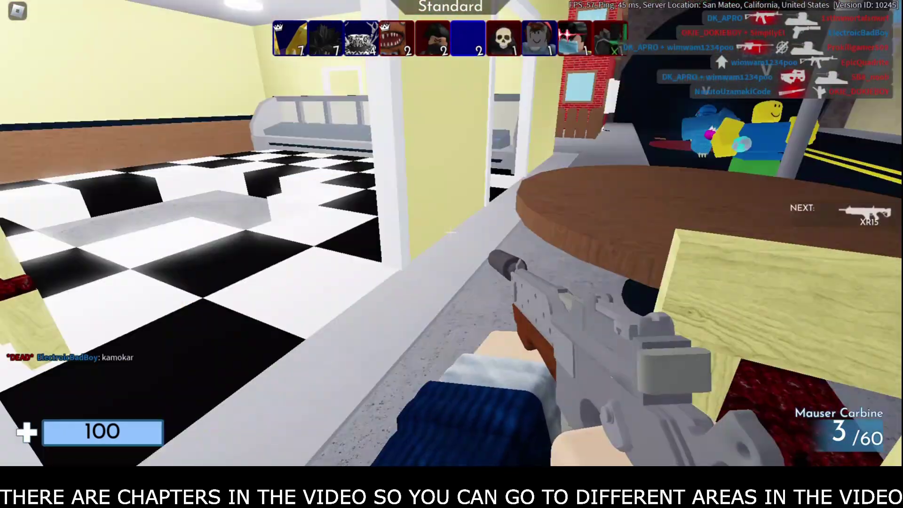
left_click(450, 232)
left_click(450, 232)
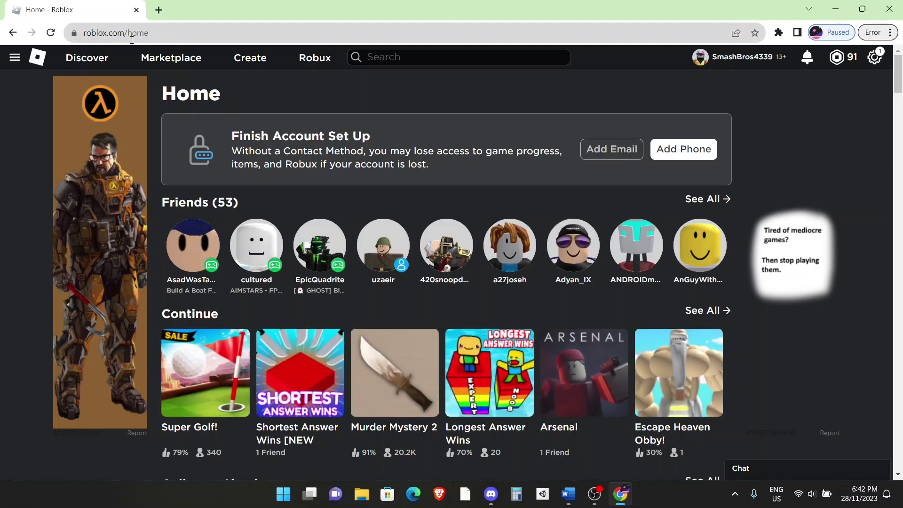
Press Play on the Murder Mystery 2 page, dismiss the app prompt, and download RobloxPlayerInstaller (2).exe
left_click(398, 390)
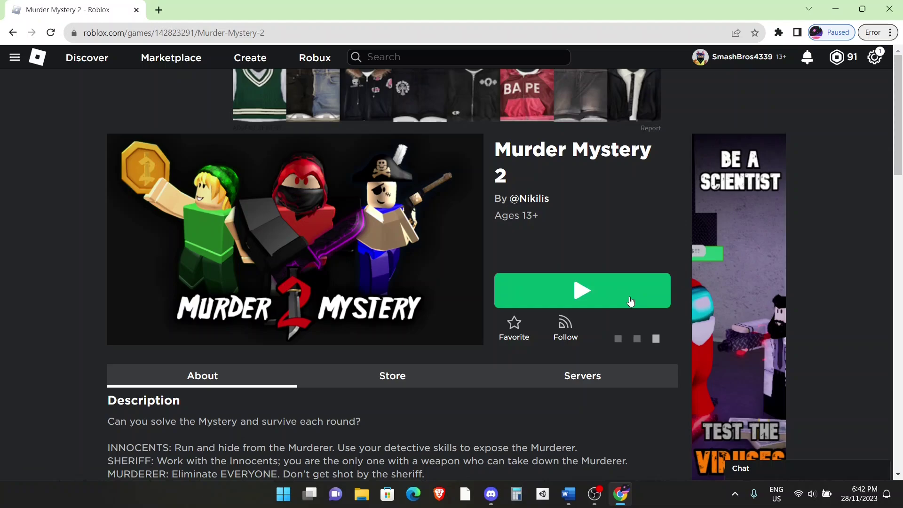
left_click(630, 296)
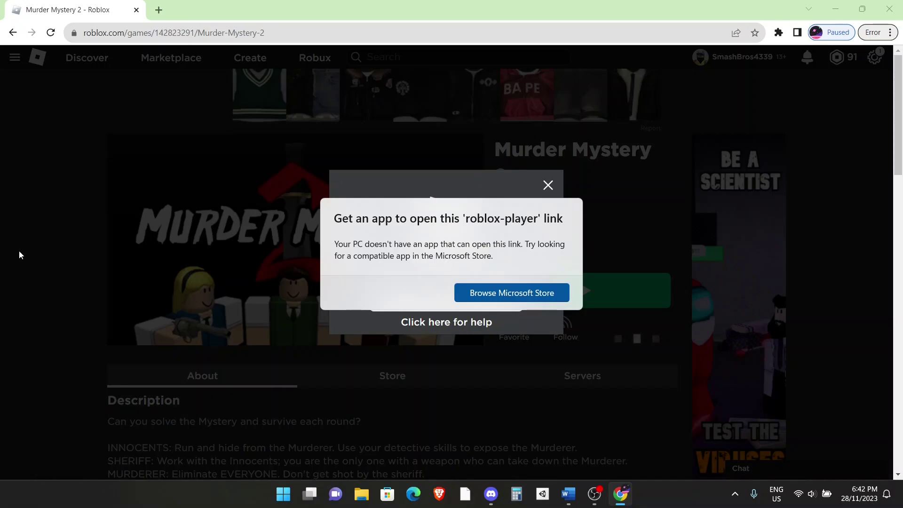
left_click(59, 284)
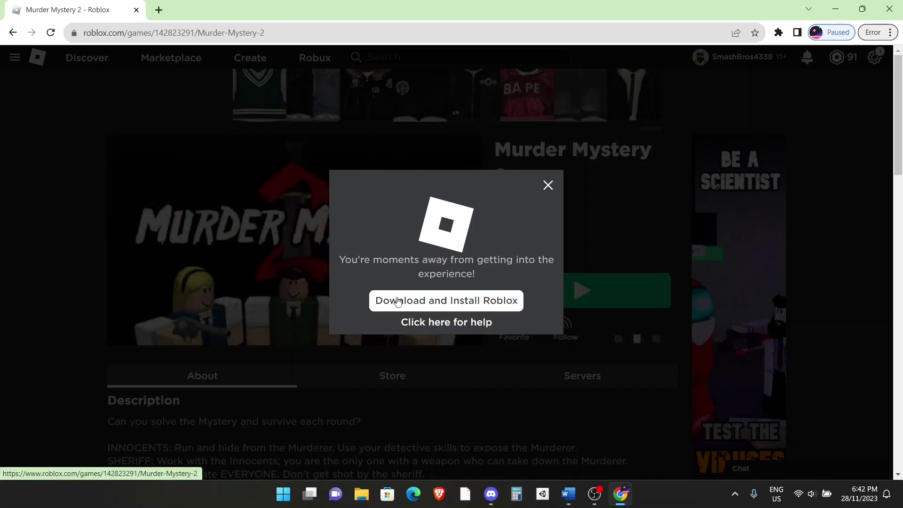
left_click(398, 301)
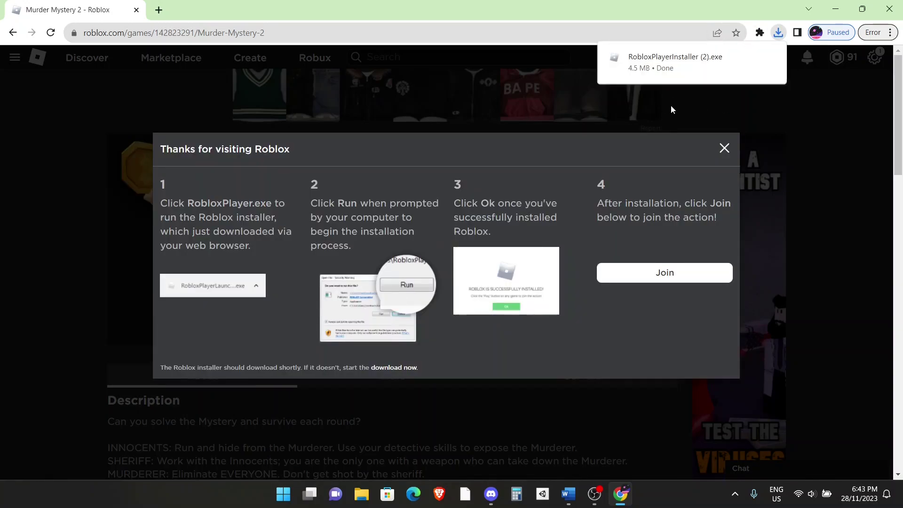
Minimize Chrome, drag RobloxPlayerInstaller (2).exe onto the desktop and run it as administrator
left_click(851, 151)
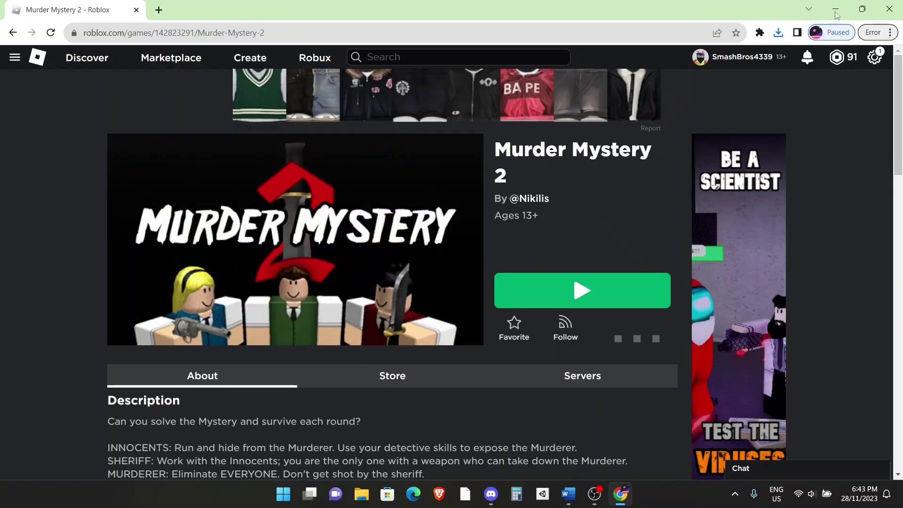
left_click(835, 9)
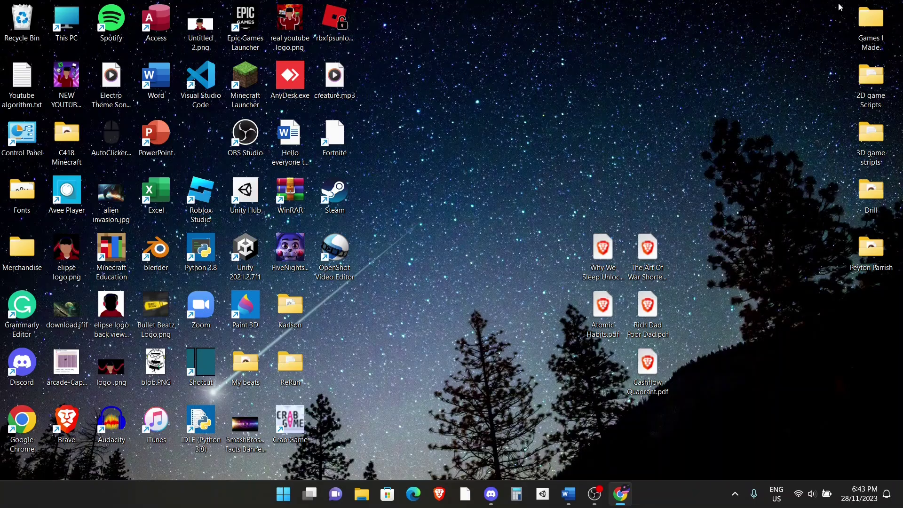
double_click(68, 24)
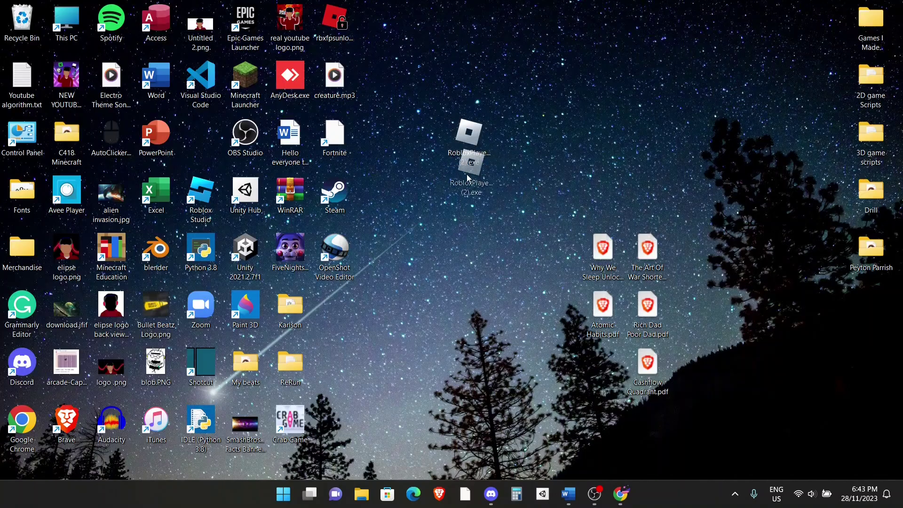
left_click_drag(468, 170, 456, 145)
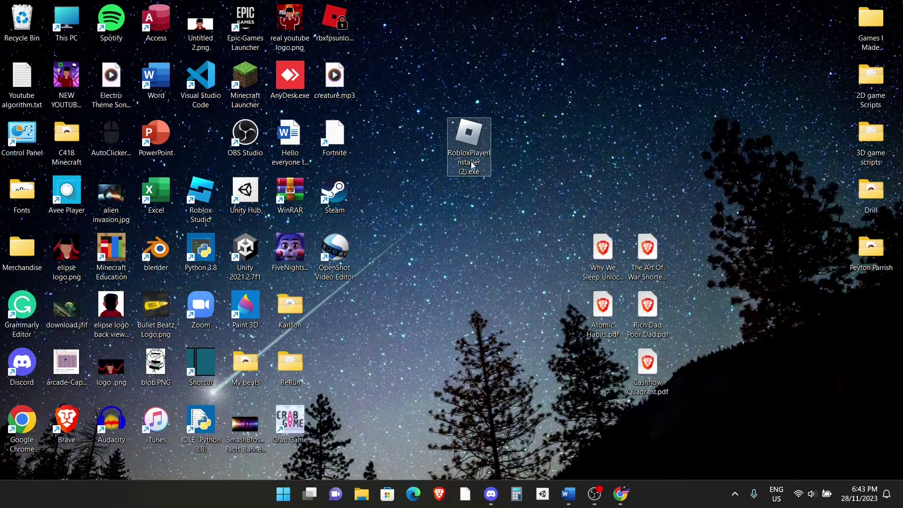
mouse_move(473, 164)
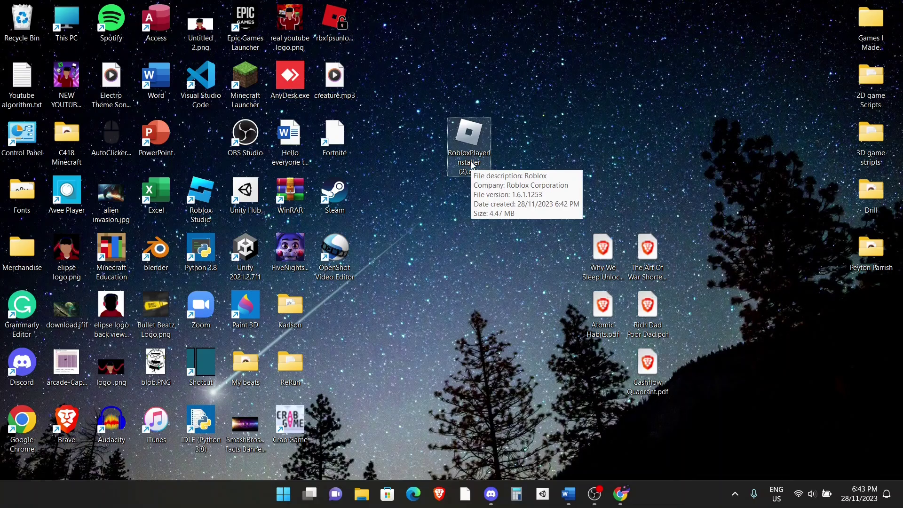
right_click(470, 159)
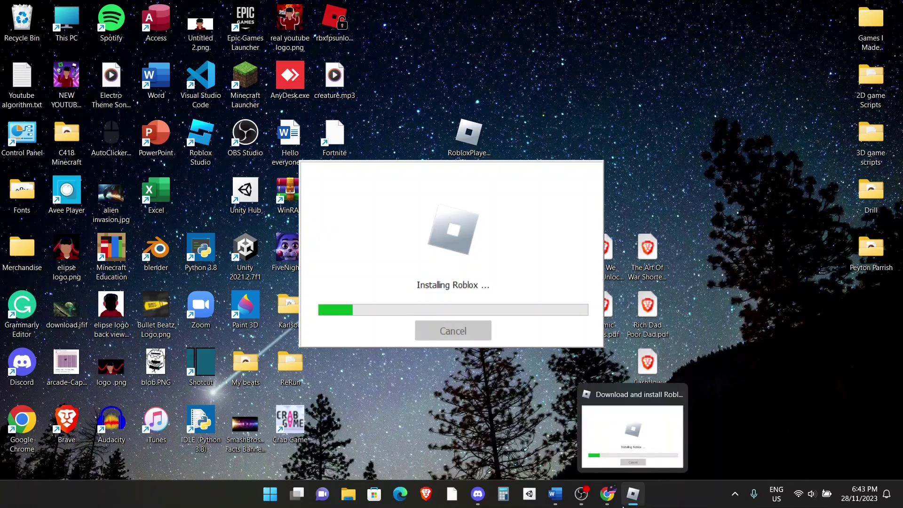
left_click(608, 494)
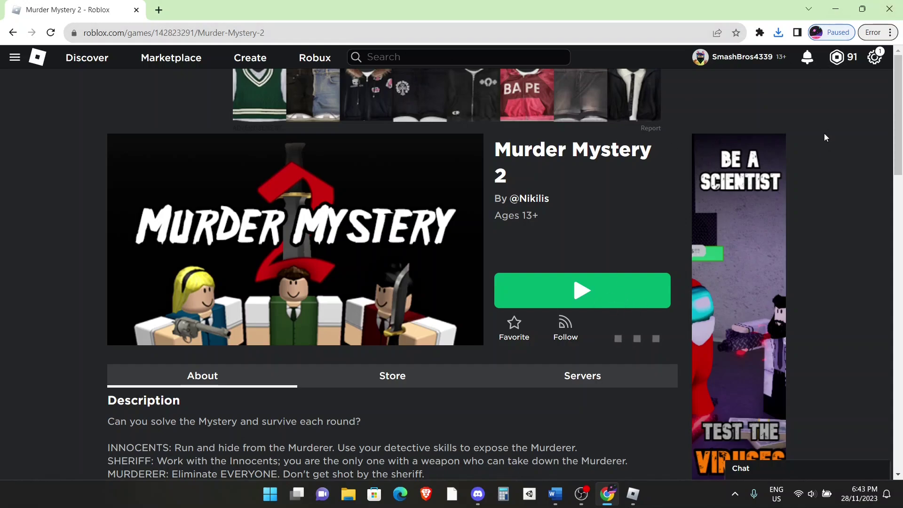
left_click(827, 8)
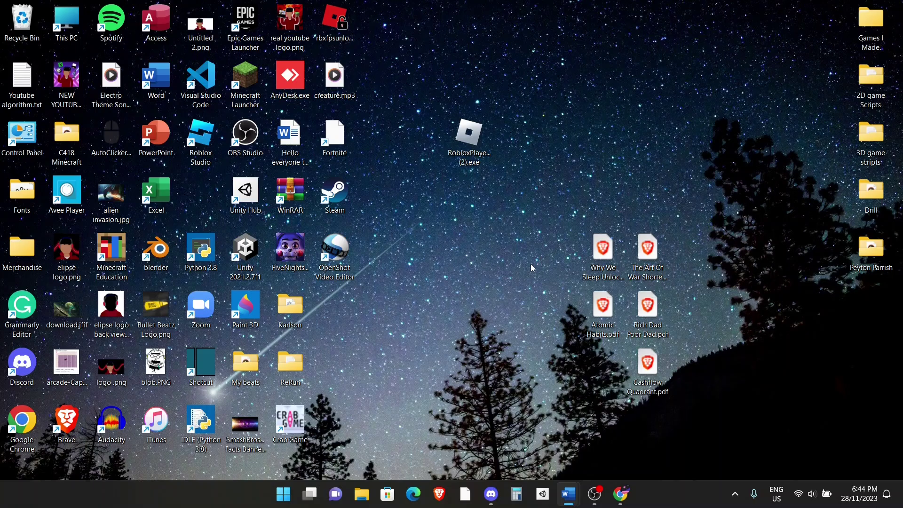
Find Virus & threat protection via 'virus and' search and turn Real-time protection off
left_click(283, 493)
type("virus and")
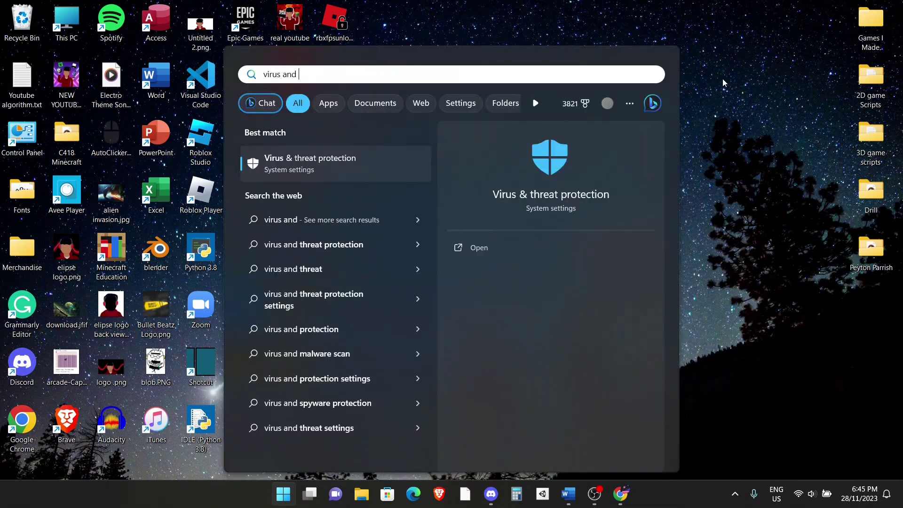
left_click(272, 163)
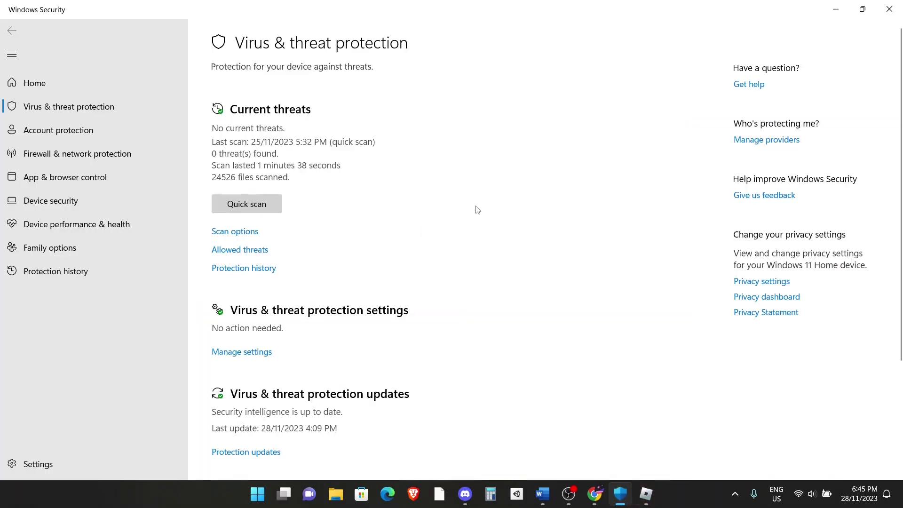
scroll(506, 223, "down", 3)
scroll(502, 238, "up", 3)
left_click(242, 353)
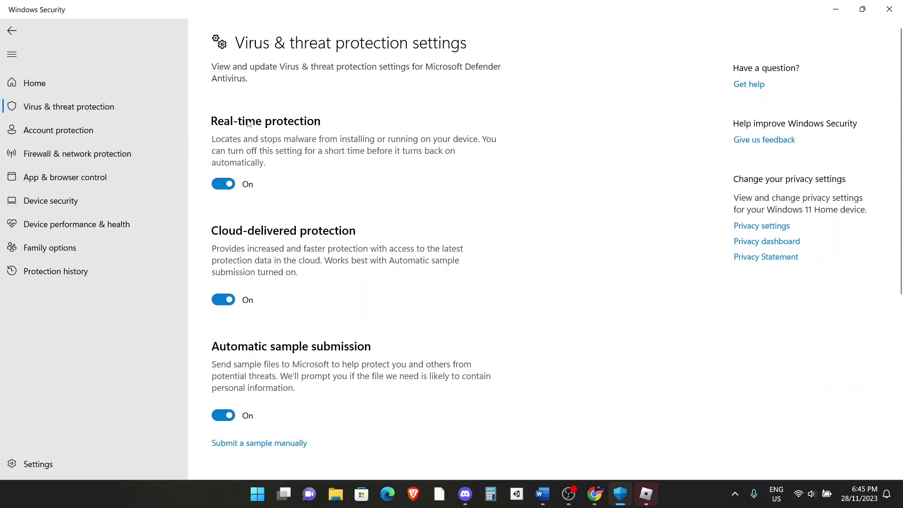
left_click(231, 184)
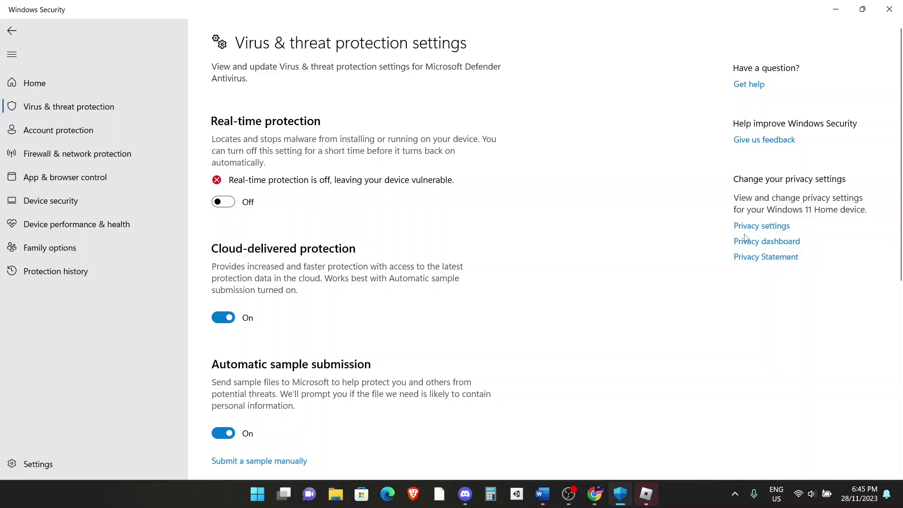
key("super+d")
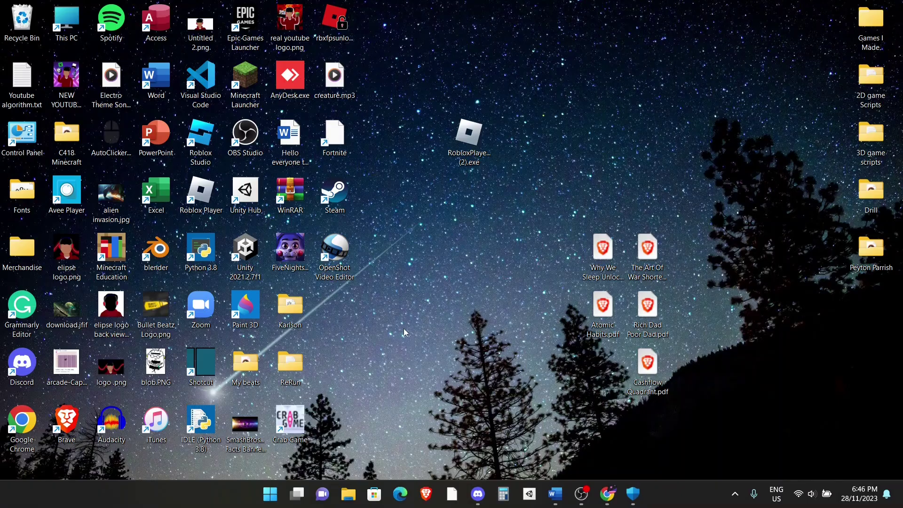
Run RobloxPlayerInstaller (2).exe as administrator, cancel it, and switch back to the Murder Mystery 2 page
right_click(460, 135)
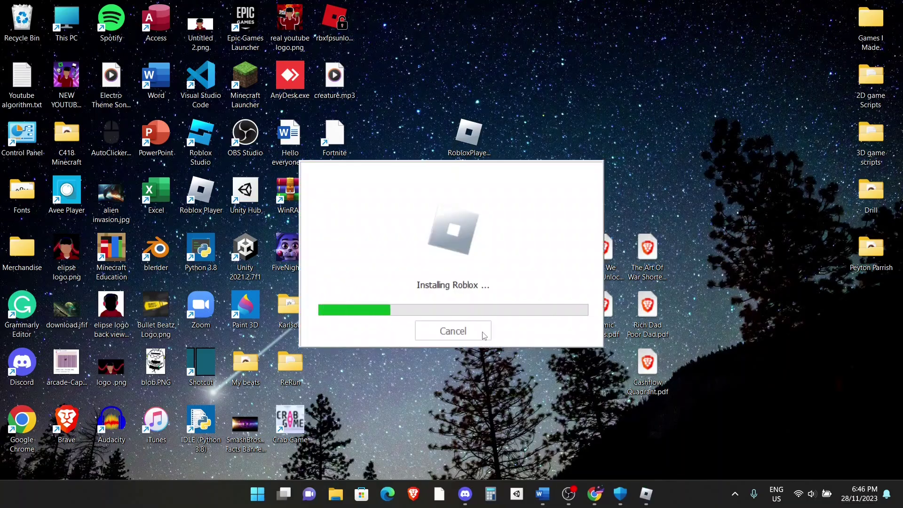
left_click(484, 335)
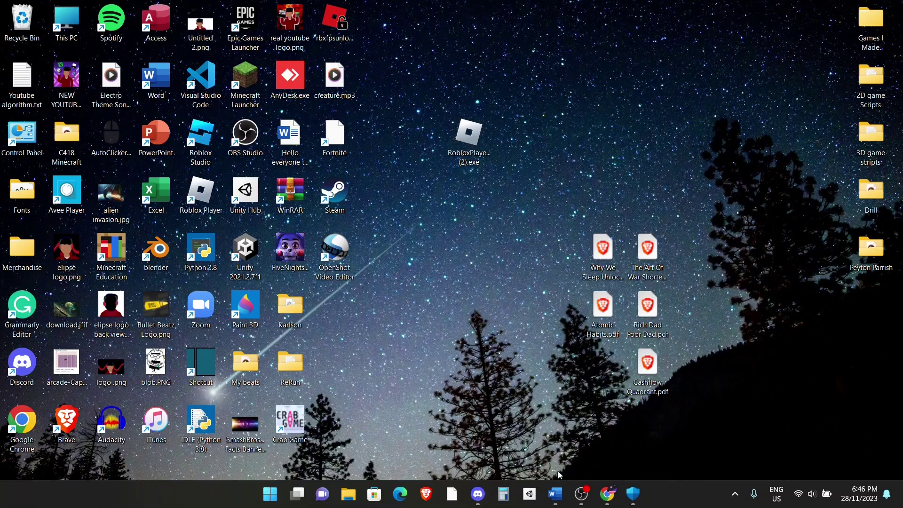
left_click(607, 493)
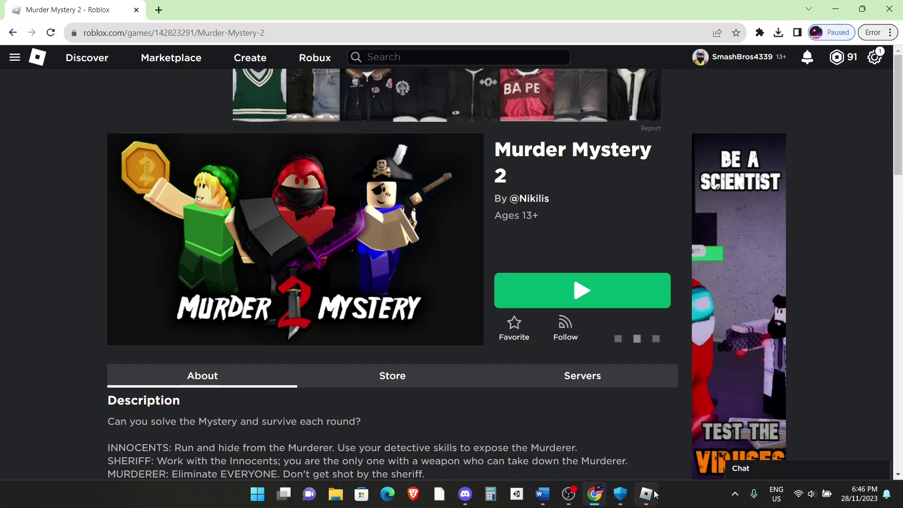
Switch Real-time protection back On in Windows Security and close the window
left_click(620, 494)
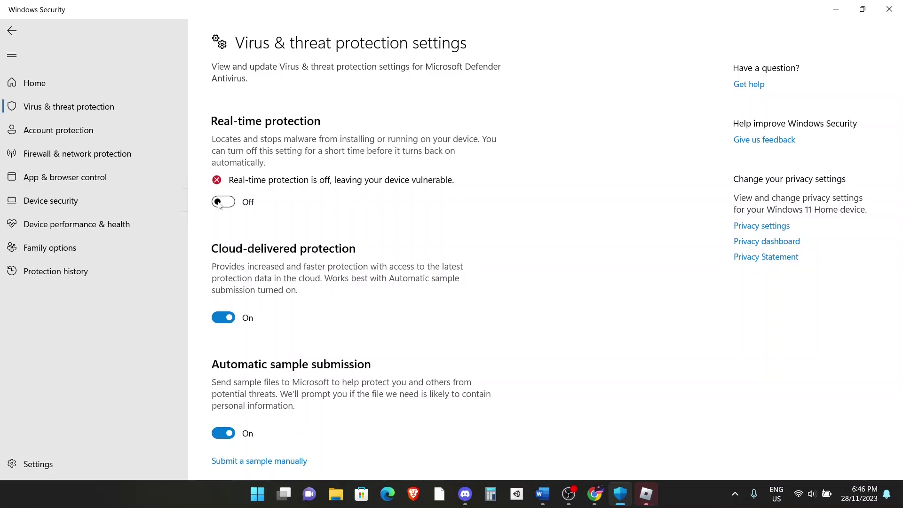
left_click(219, 202)
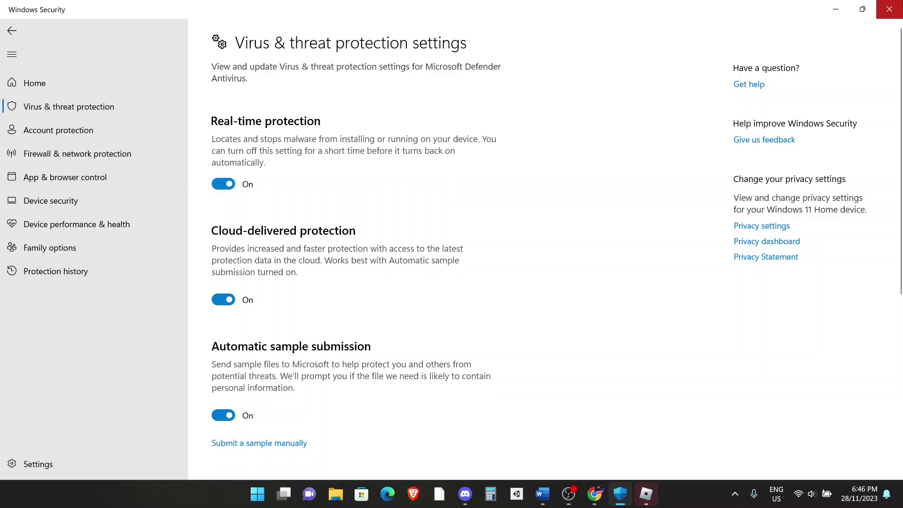
left_click(889, 9)
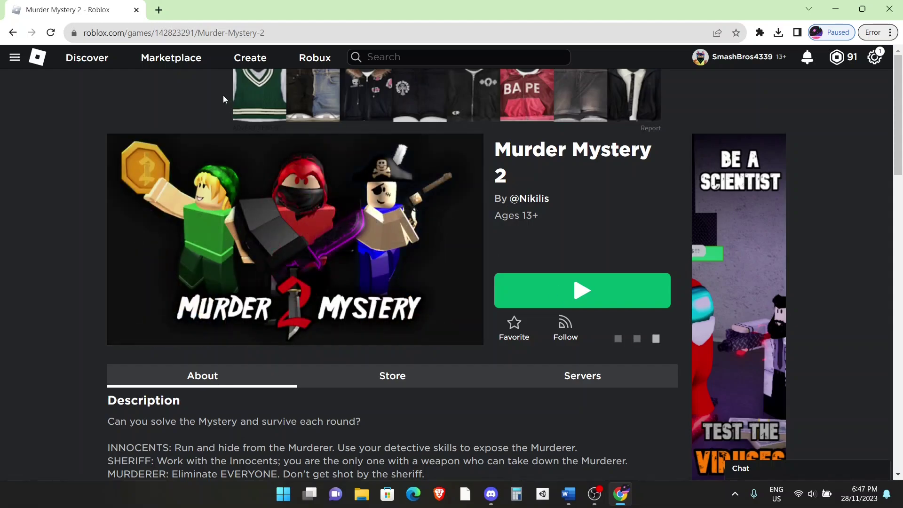
Search Google for 'roblox server status' in a new tab
left_click(158, 17)
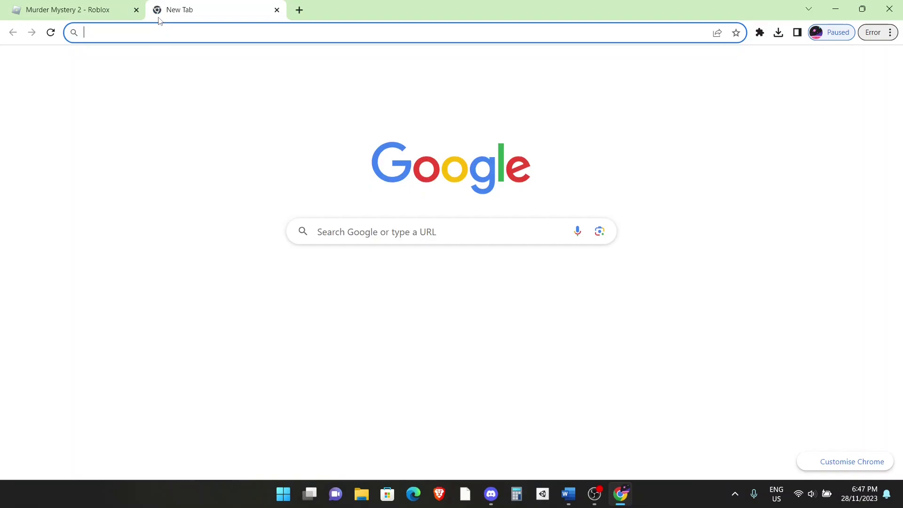
type("roblox ")
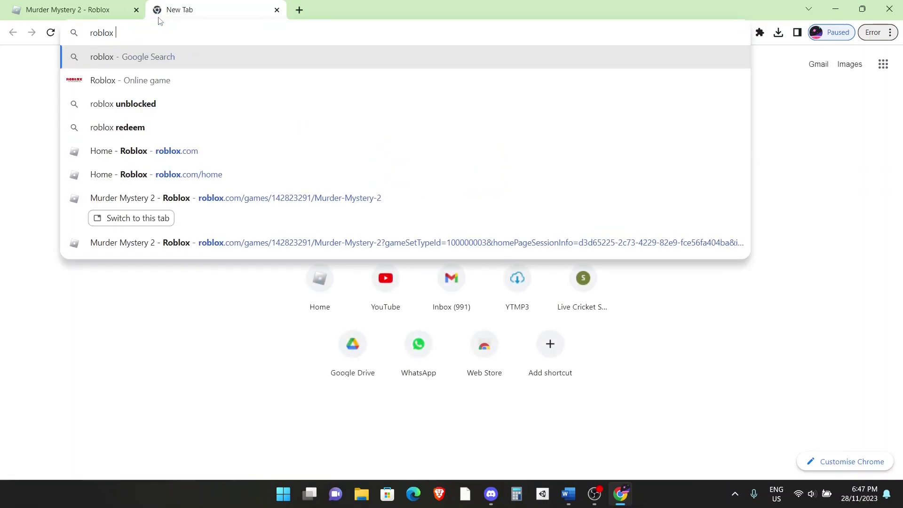
type("server")
key("Return")
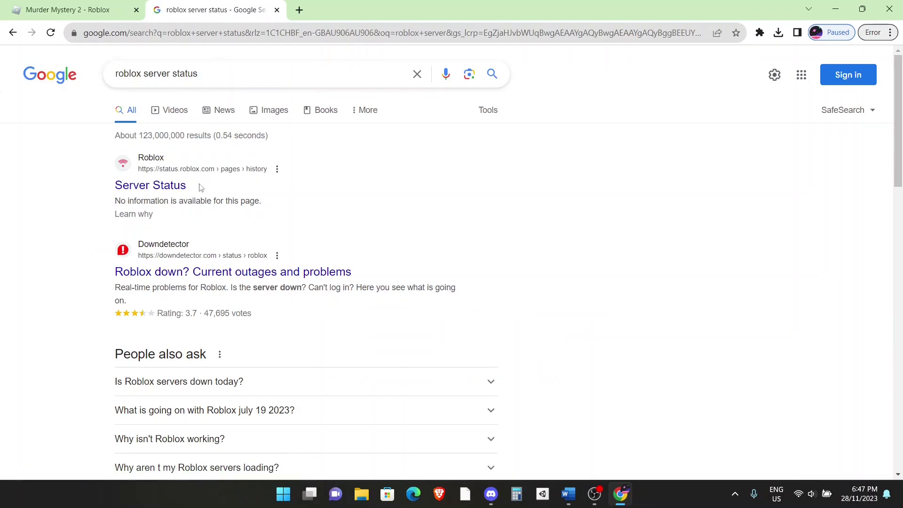
Open the Roblox Status page, highlight its 'All Systems Operational' banner, then close the tab
left_click(148, 190)
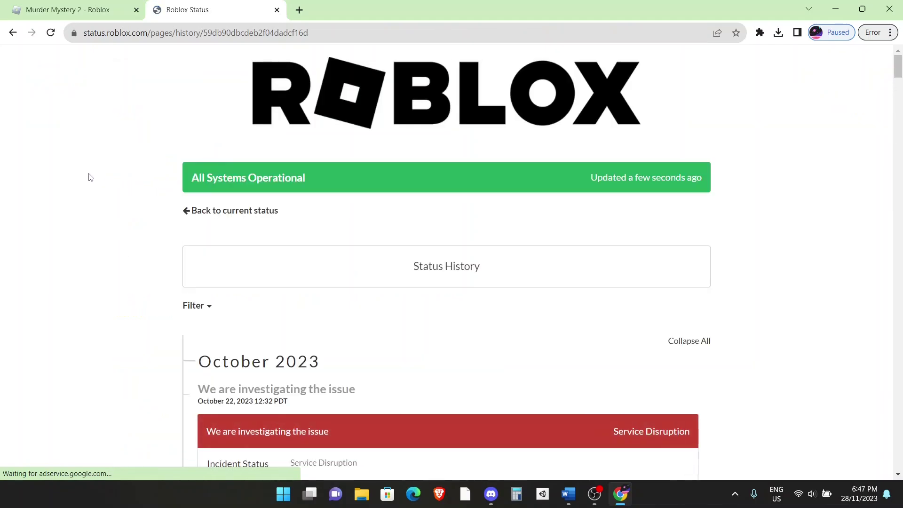
left_click_drag(191, 177, 479, 167)
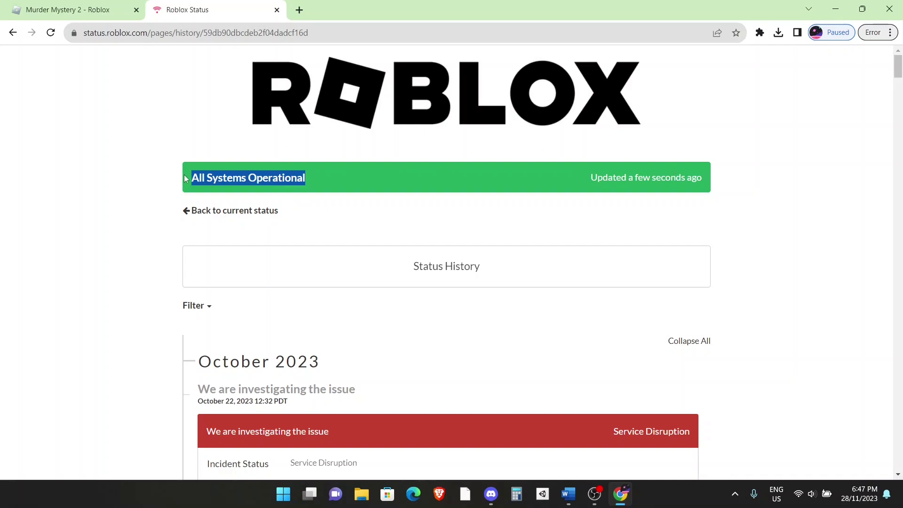
left_click(221, 174)
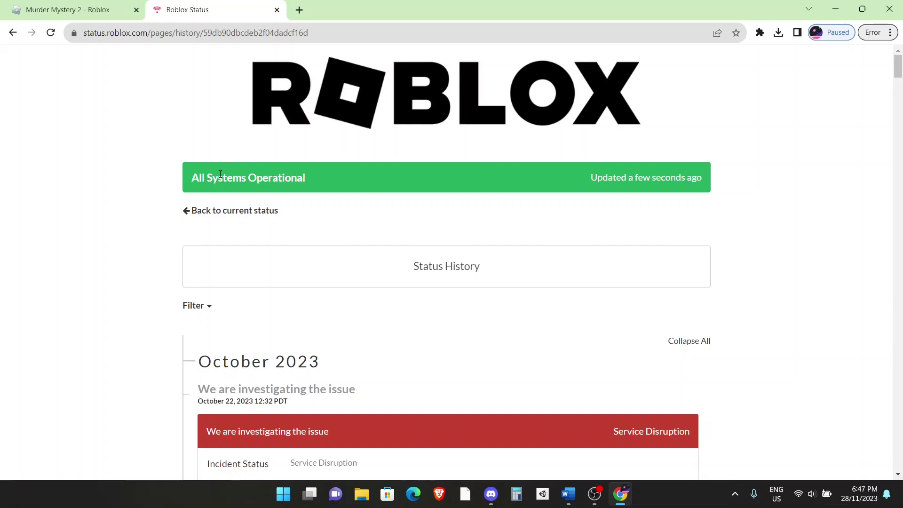
left_click_drag(192, 182, 308, 188)
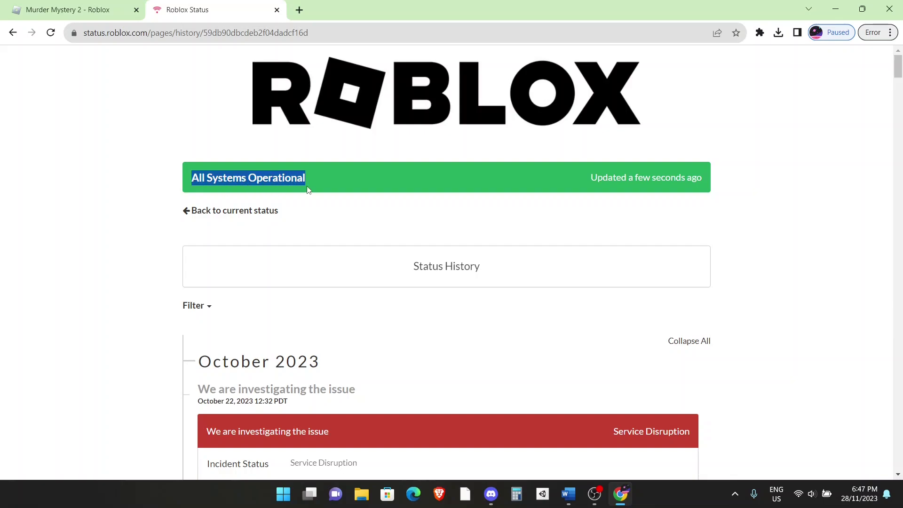
left_click(303, 178)
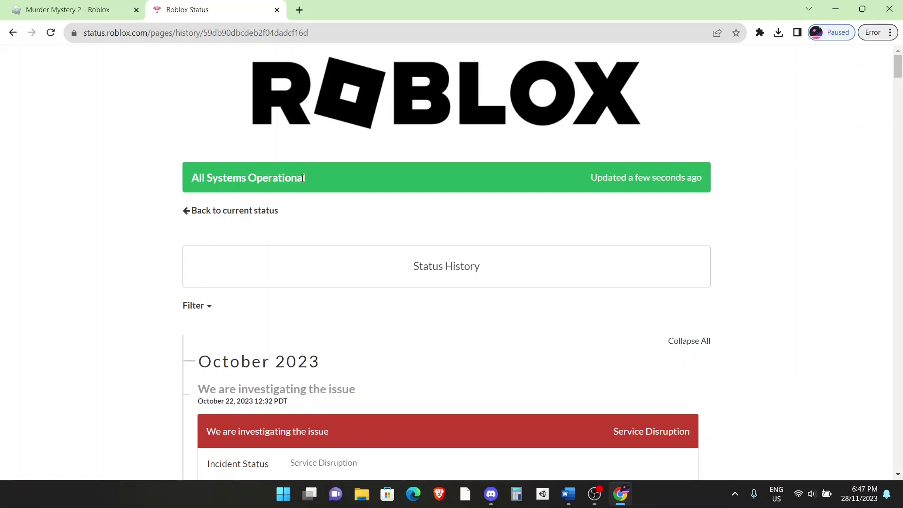
key("ctrl+w")
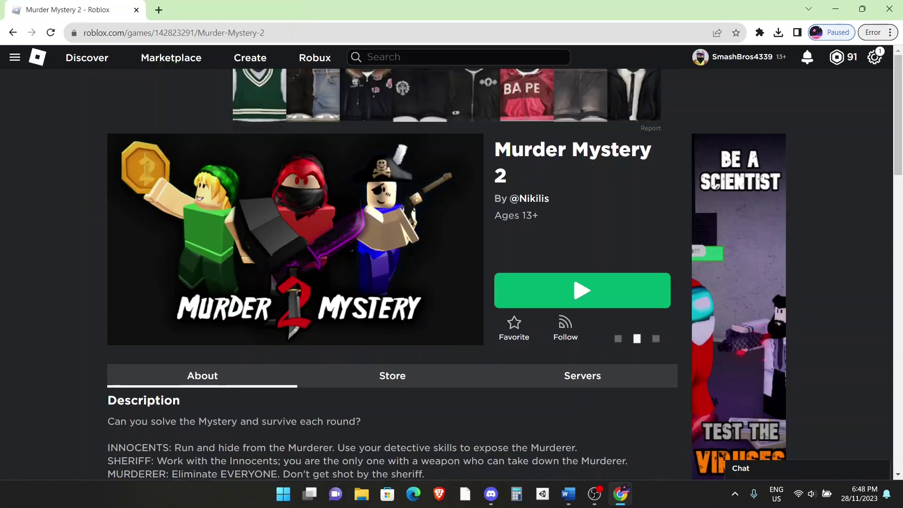
Launch Run from the Start search and replace %temp% with %appdata% in its Open field
key("super")
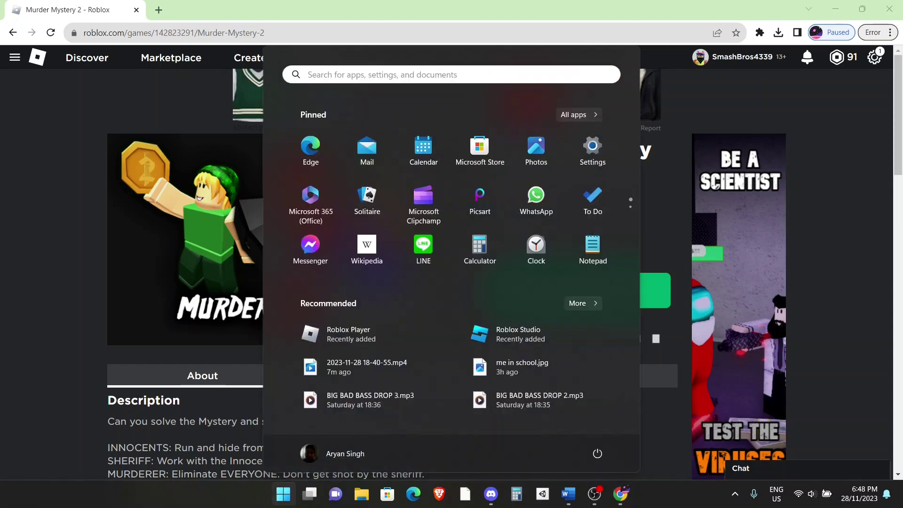
type("run")
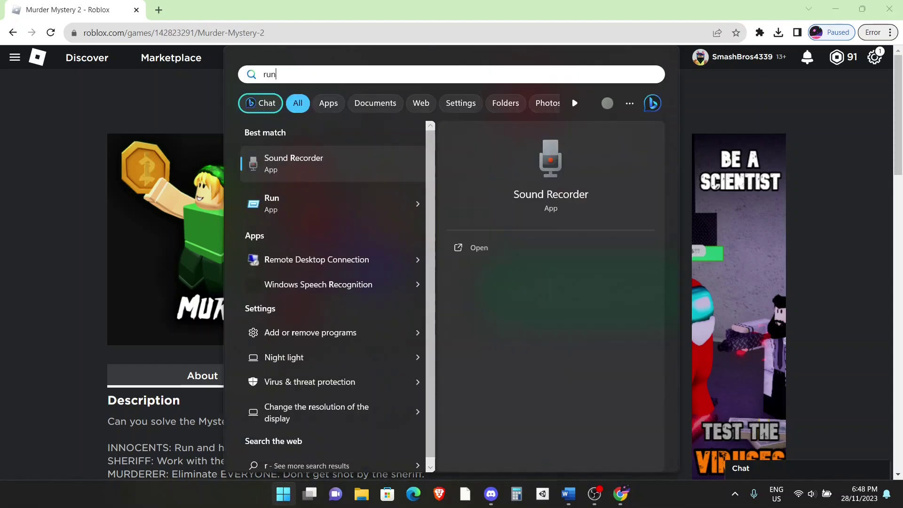
key("Return")
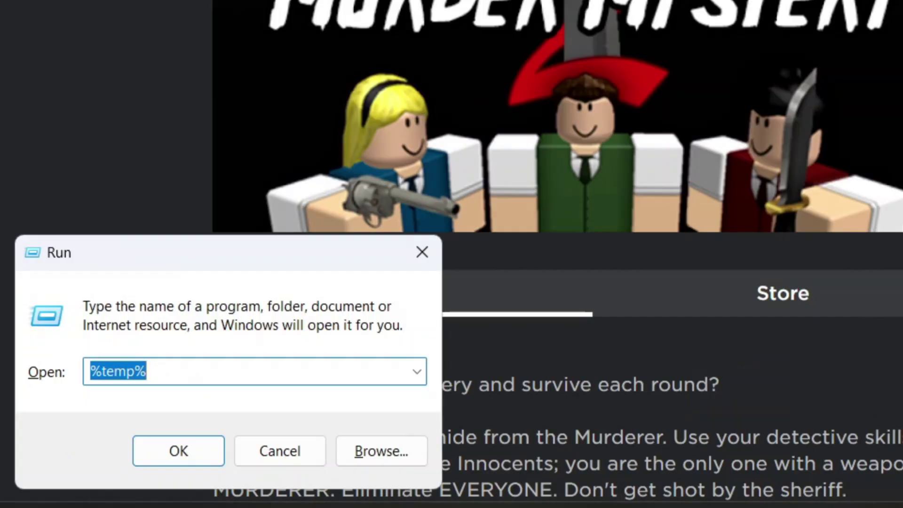
left_click_drag(214, 262, 263, 253)
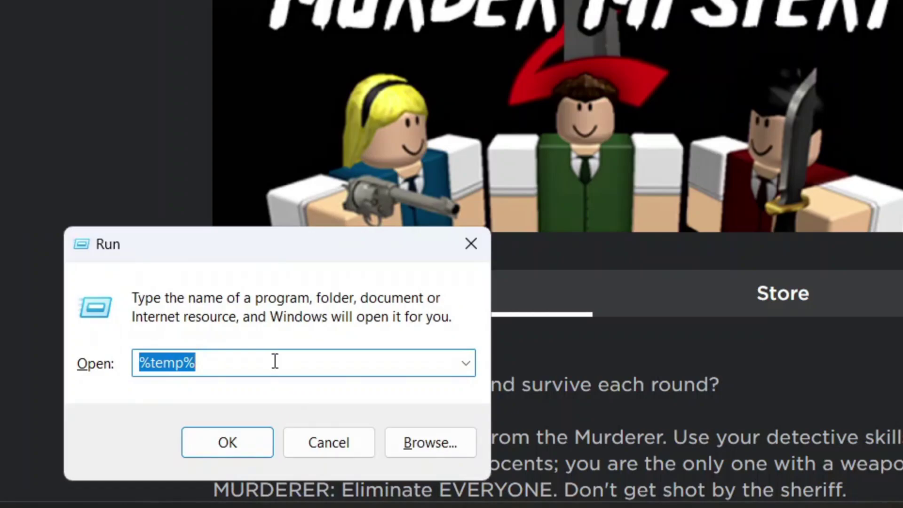
key("BackSpace")
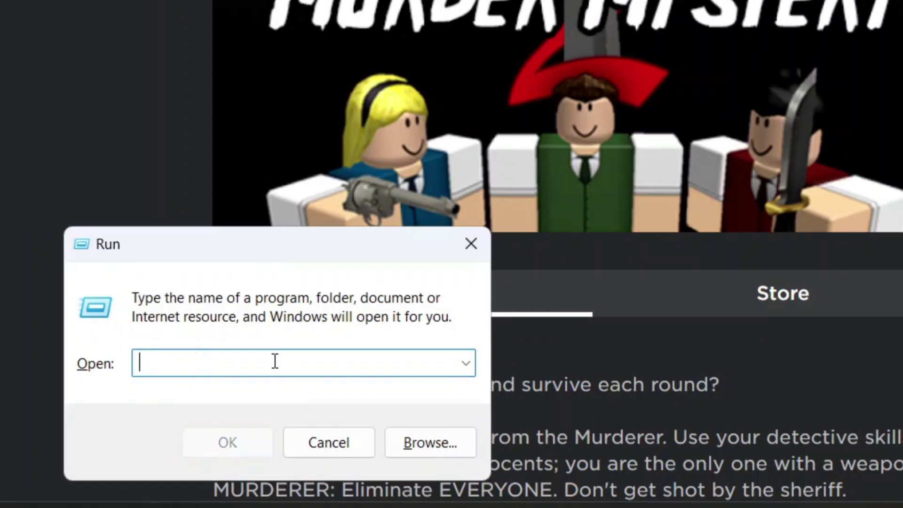
type("%a")
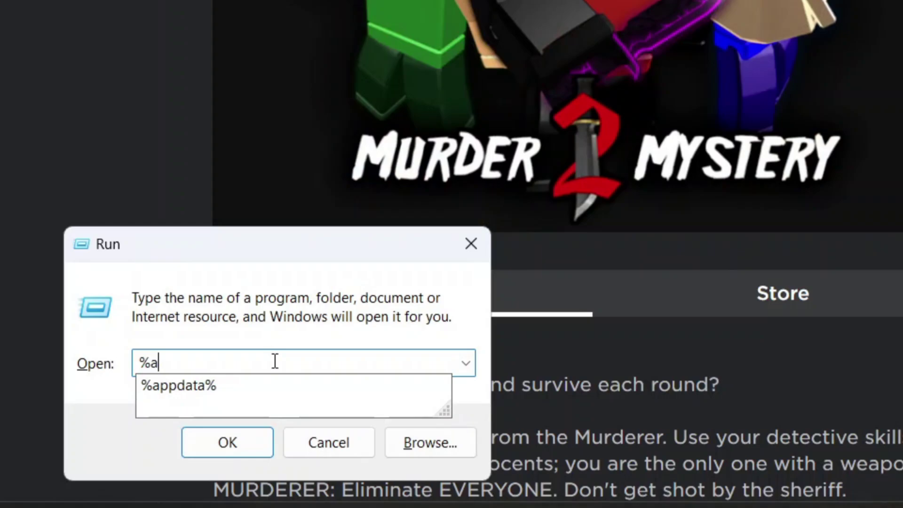
type("ppdata%")
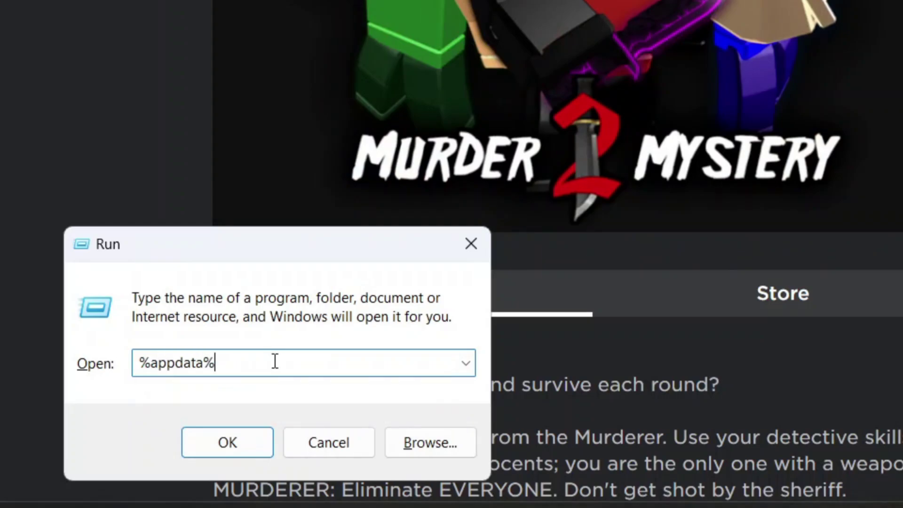
left_click_drag(205, 249, 222, 249)
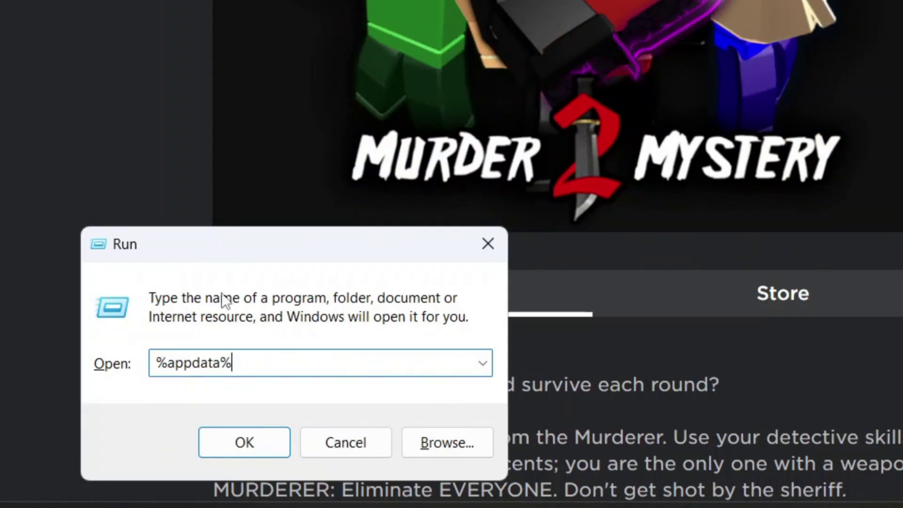
Open %appdata%, go up to AppData, then navigate into Local > Roblox > Versions
left_click(230, 442)
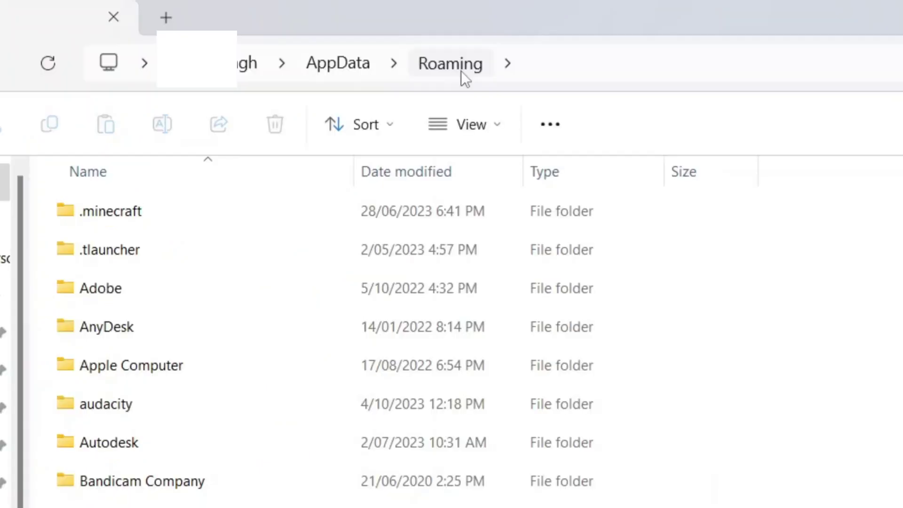
left_click(341, 70)
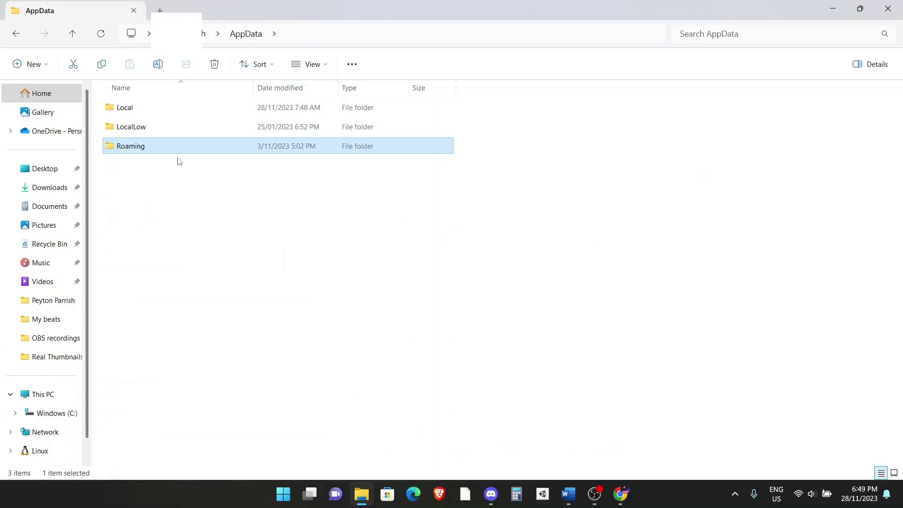
left_click(180, 160)
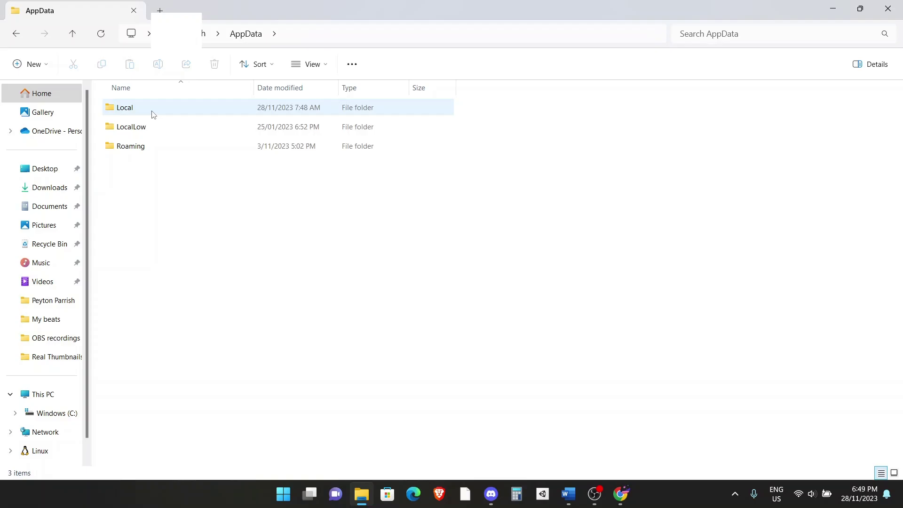
double_click(153, 108)
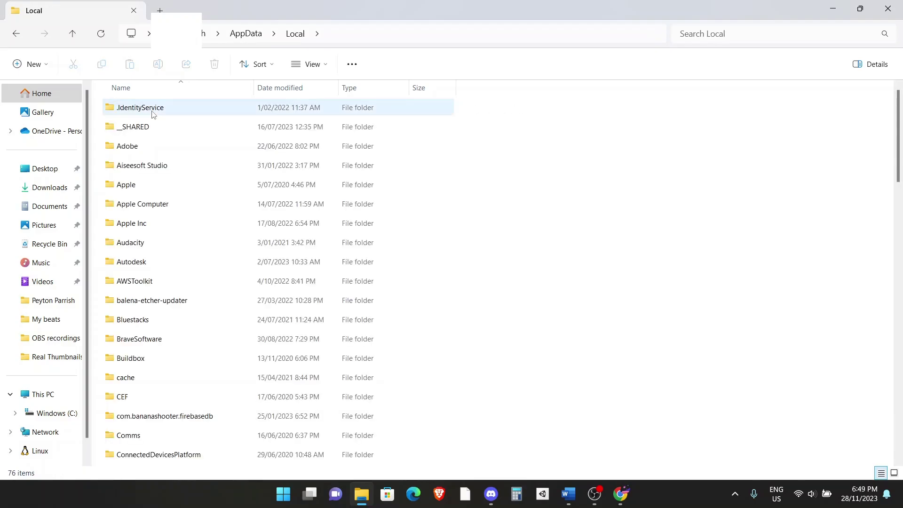
scroll(225, 266, "down", 11)
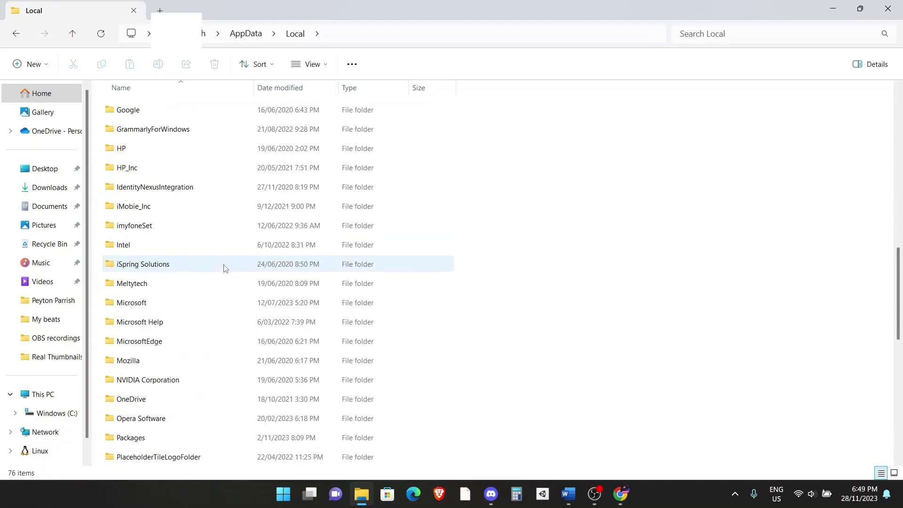
scroll(171, 353, "down", 3)
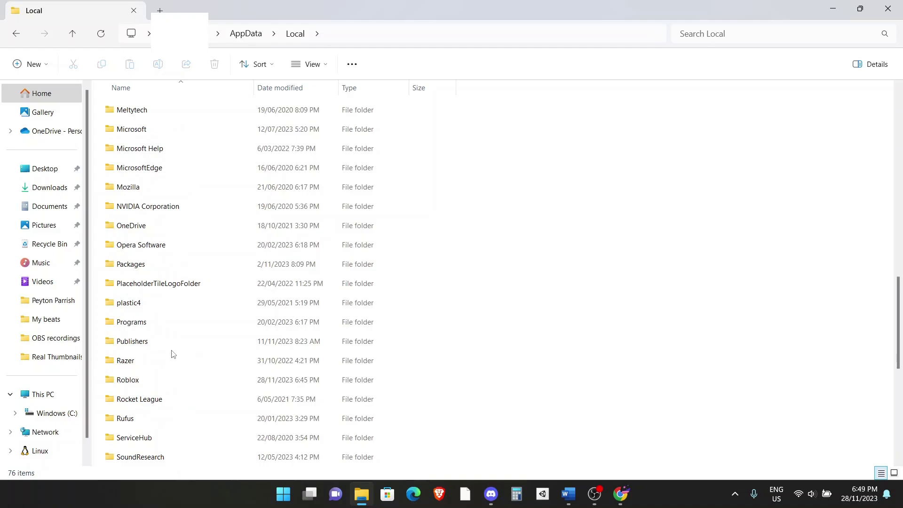
double_click(133, 381)
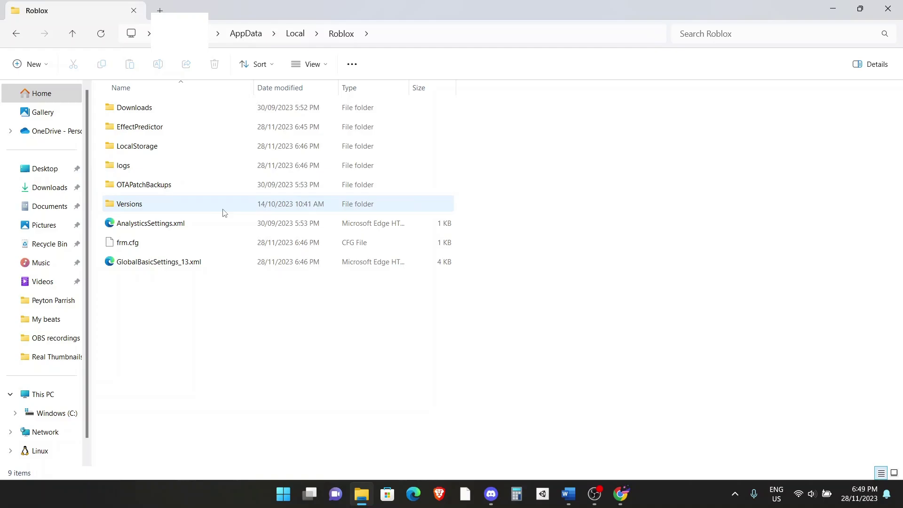
double_click(212, 206)
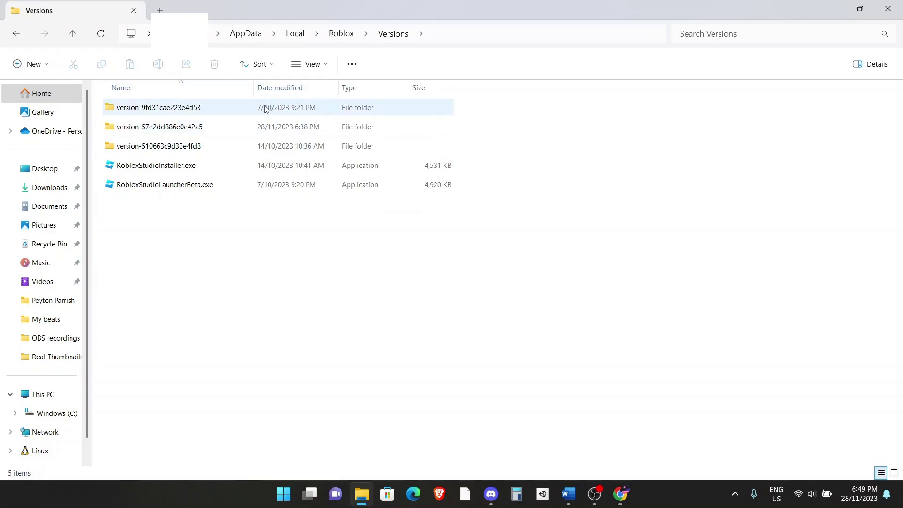
Check RobloxPlayerInstaller.exe in version-57e2dd886e0e42a5 and version-510663c9d33e4fd8, identifying the older 7/10/2023 copy
double_click(272, 130)
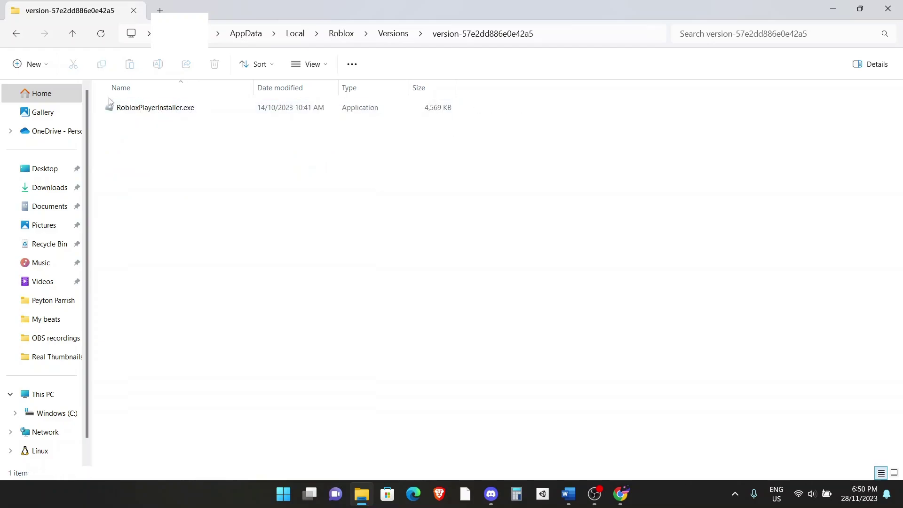
left_click(144, 113)
left_click(18, 34)
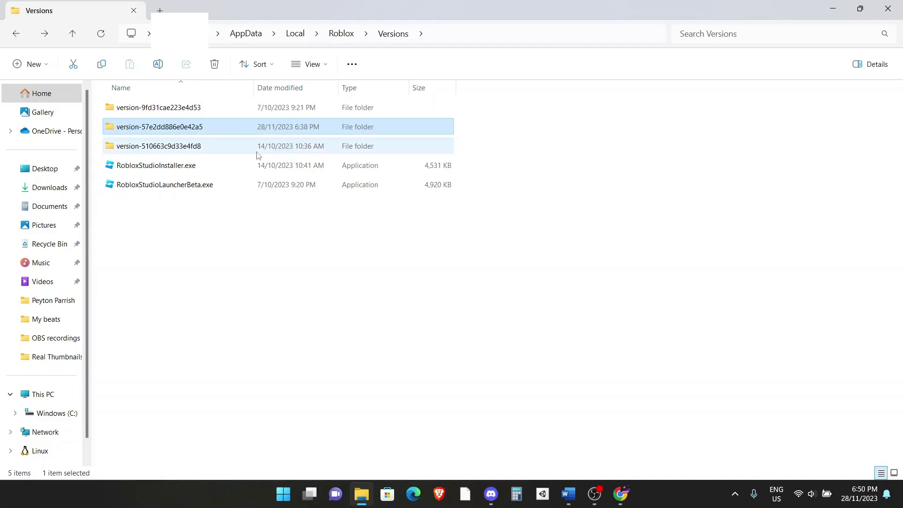
double_click(284, 147)
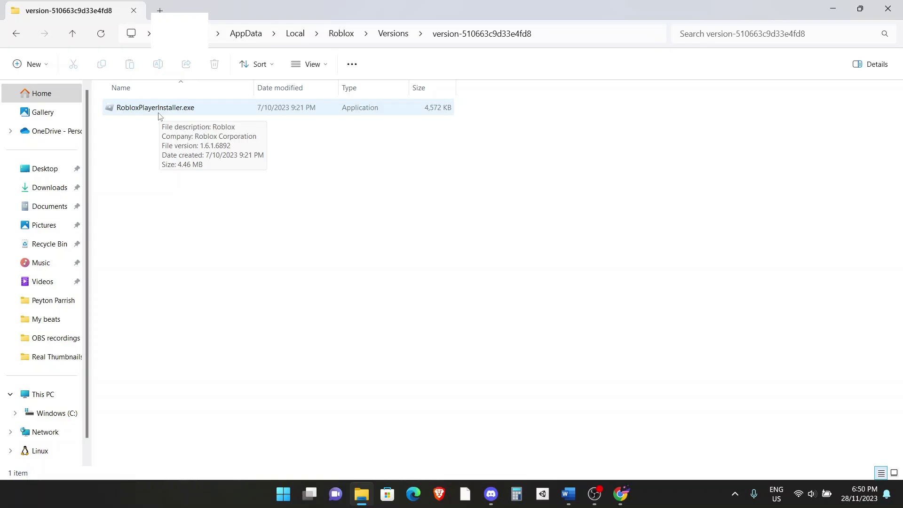
key("alt+Left")
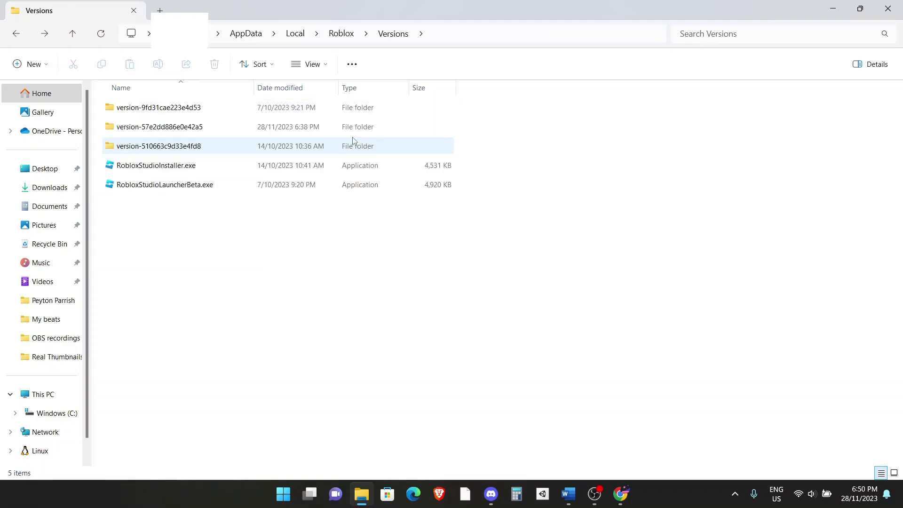
Reopen version-57e2dd886e0e42a5 to show its 4,569 KB RobloxPlayerInstaller.exe dated 14/10/2023
double_click(297, 133)
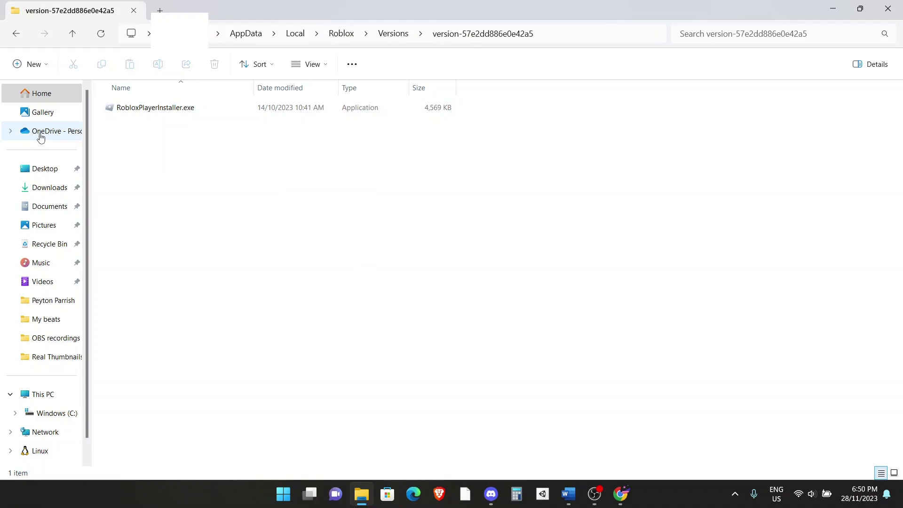